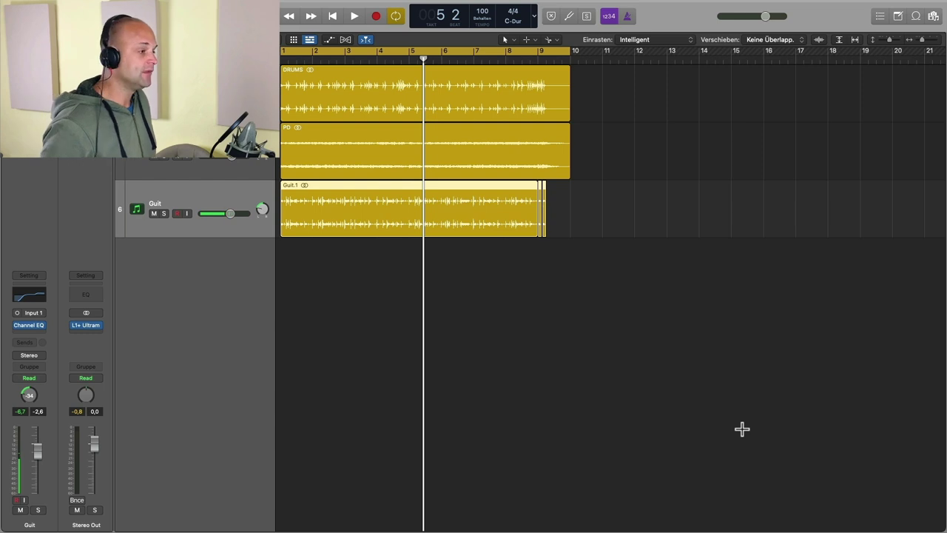
# Step: Show the Apple Loops library and filter the loops by the instruments Bass and E-Bass
pyautogui.press('o')
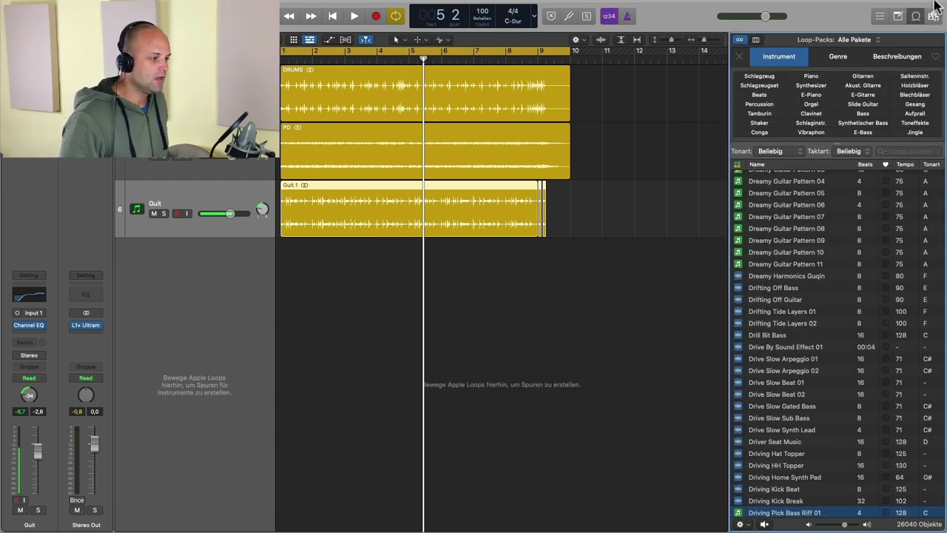
pyautogui.click(866, 114)
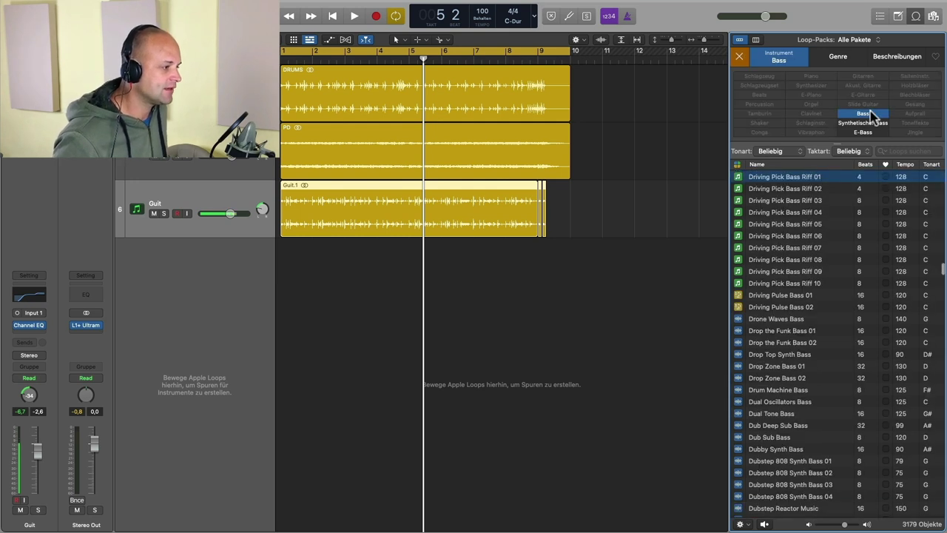
pyautogui.click(864, 133)
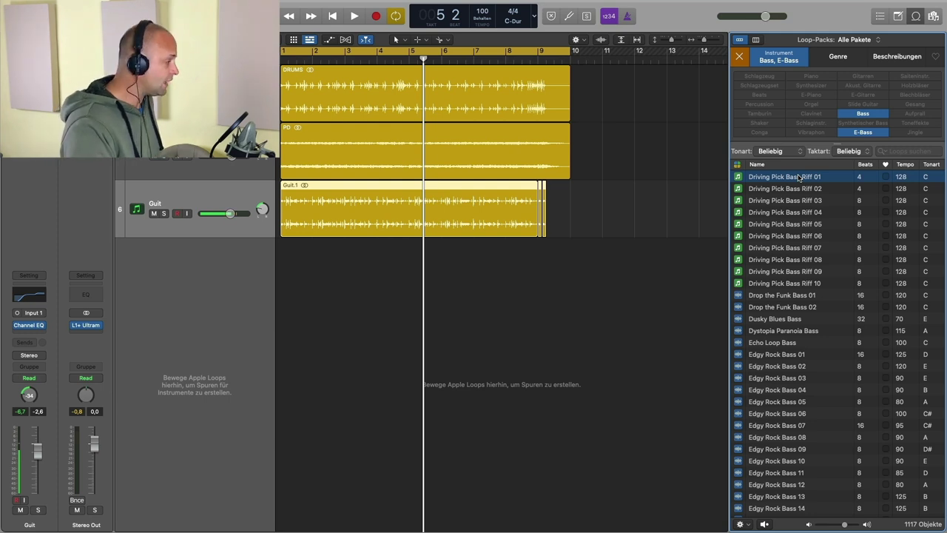
# Step: Try placing the Driving Pick Bass Riff 01 loop at bar 1 on a new audio track
pyautogui.press('alt+super+a')
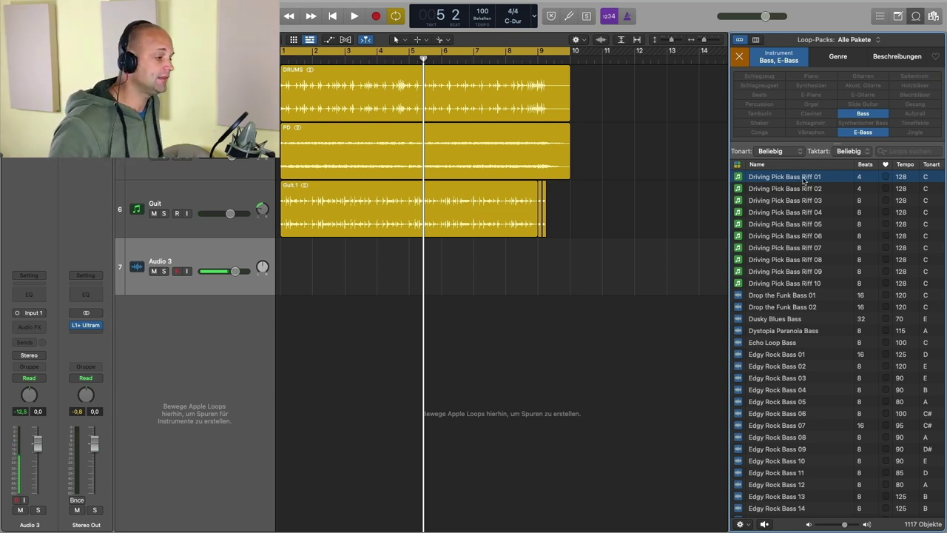
pyautogui.moveTo(804, 179); pyautogui.dragTo(281, 284)
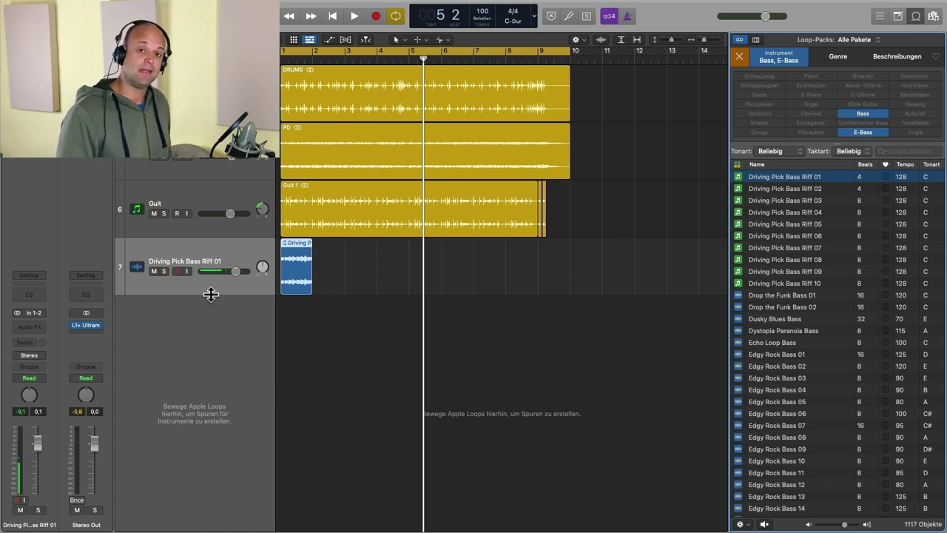
pyautogui.press('super+z')
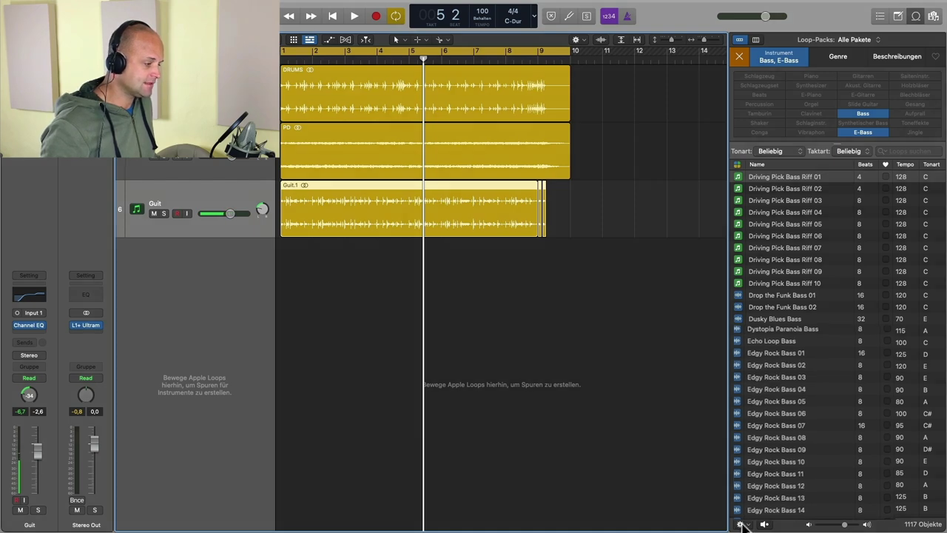
# Step: Add the Dusky Blues Bass loop at bar 1 on a new track and listen to it soloed
pyautogui.click(740, 524)
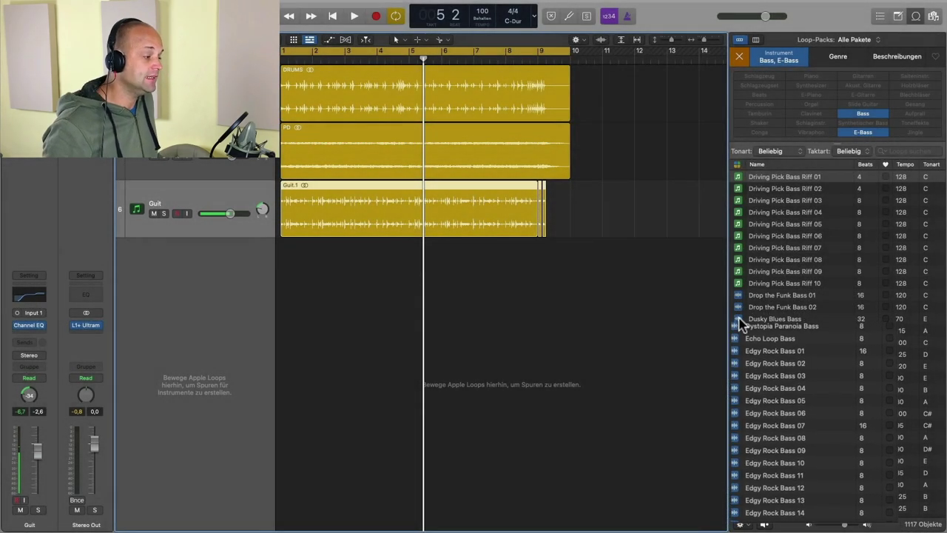
pyautogui.click(739, 319)
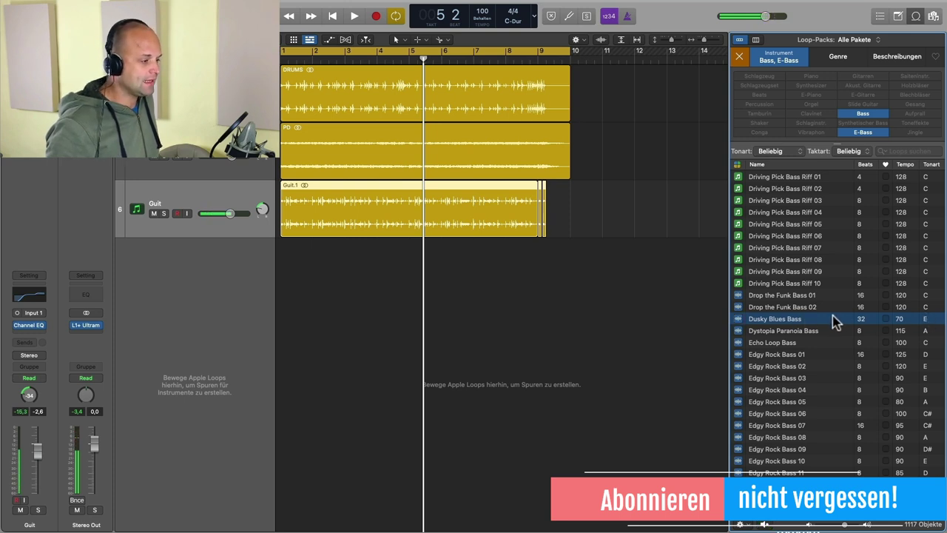
pyautogui.moveTo(833, 324); pyautogui.dragTo(281, 306)
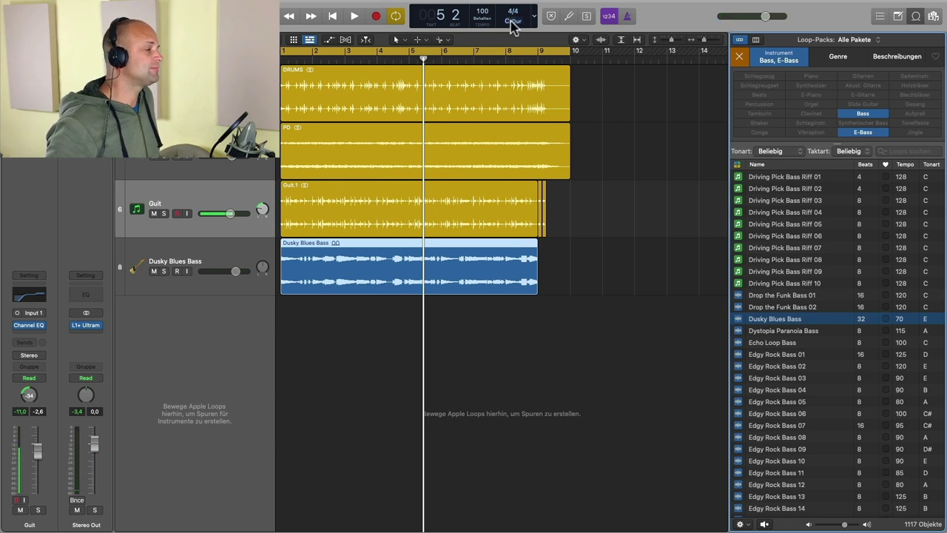
pyautogui.click(163, 272)
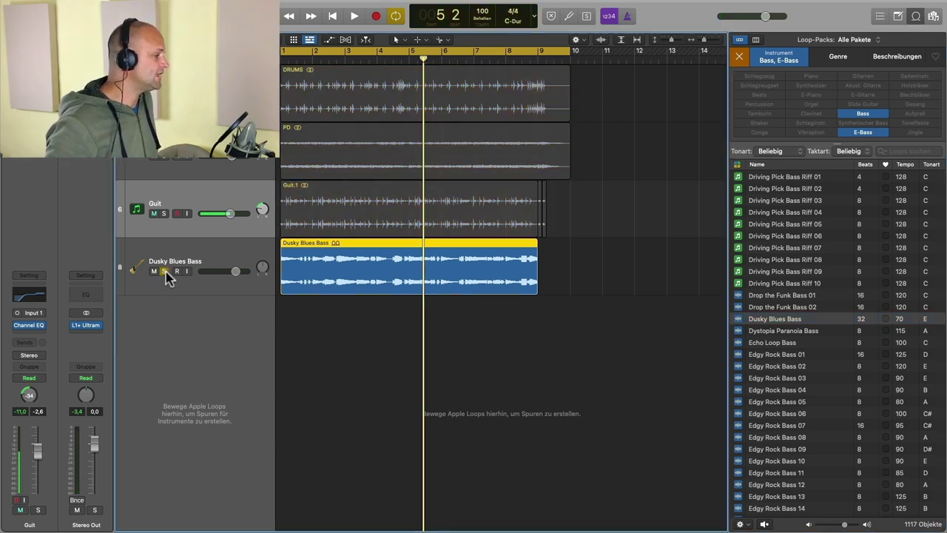
pyautogui.press('space')
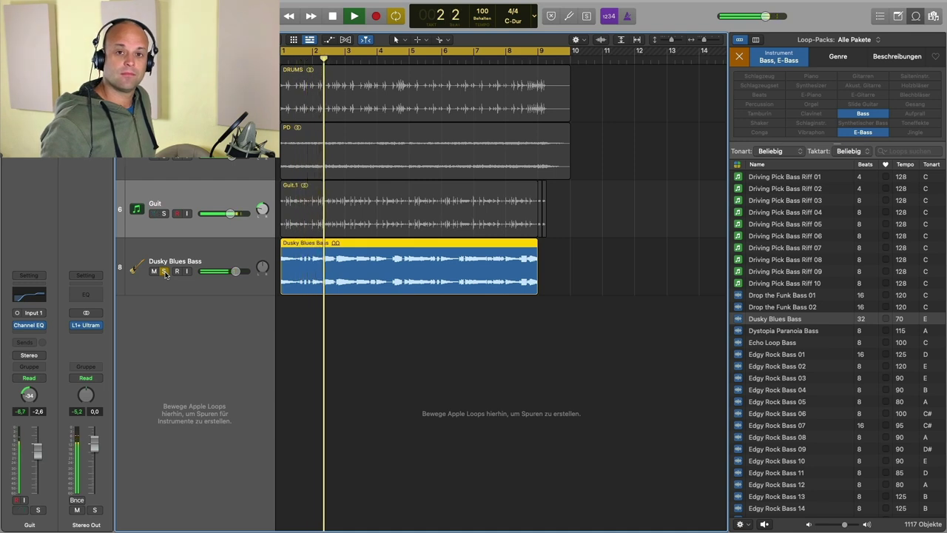
pyautogui.press('space')
# Step: Delete the Dusky Blues Bass region together with its track
pyautogui.click(245, 258)
pyautogui.press('BackSpace')
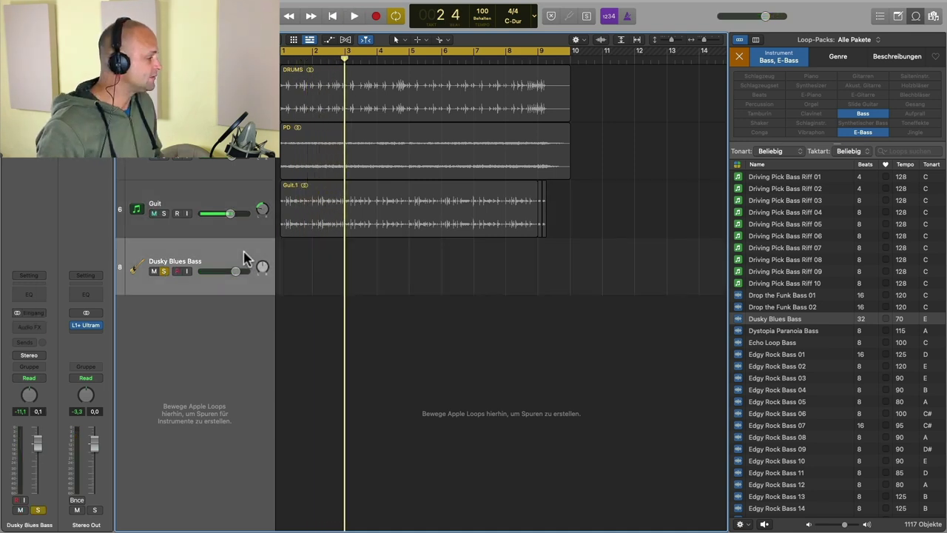
pyautogui.press('BackSpace')
# Step: Preview the Electric Slap 09 bass loop and place it at bar 1 on a new track below the guitar
pyautogui.scroll(-5, 783, 474)
pyautogui.scroll(-12, 783, 473)
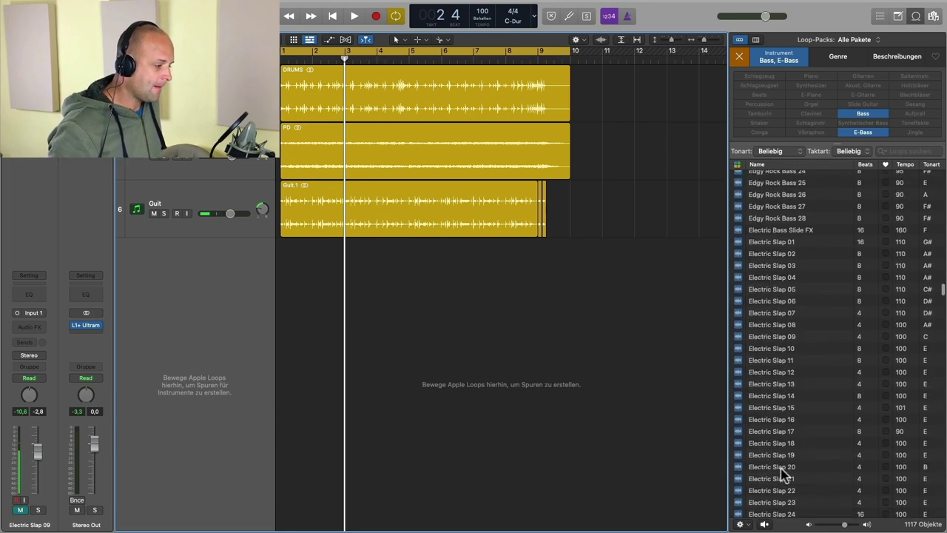
pyautogui.scroll(-2, 782, 471)
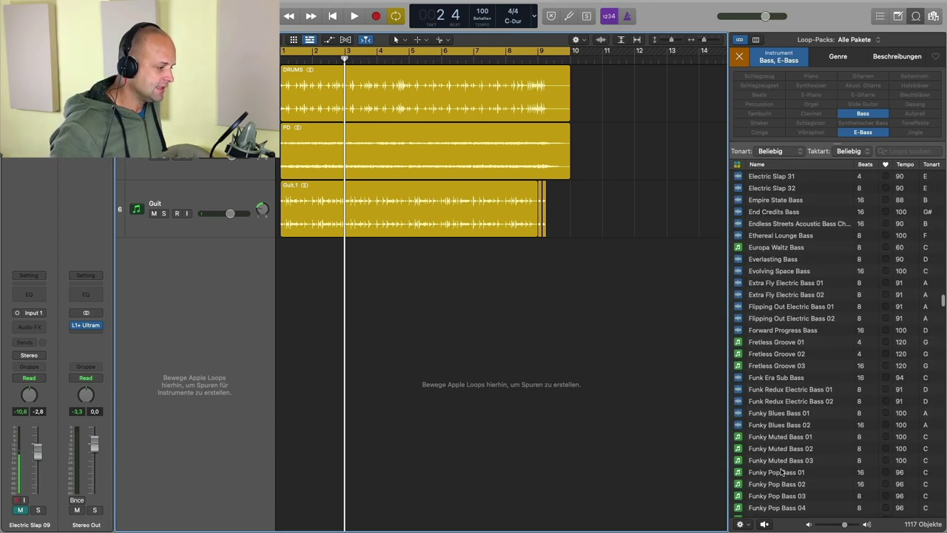
pyautogui.scroll(15, 782, 471)
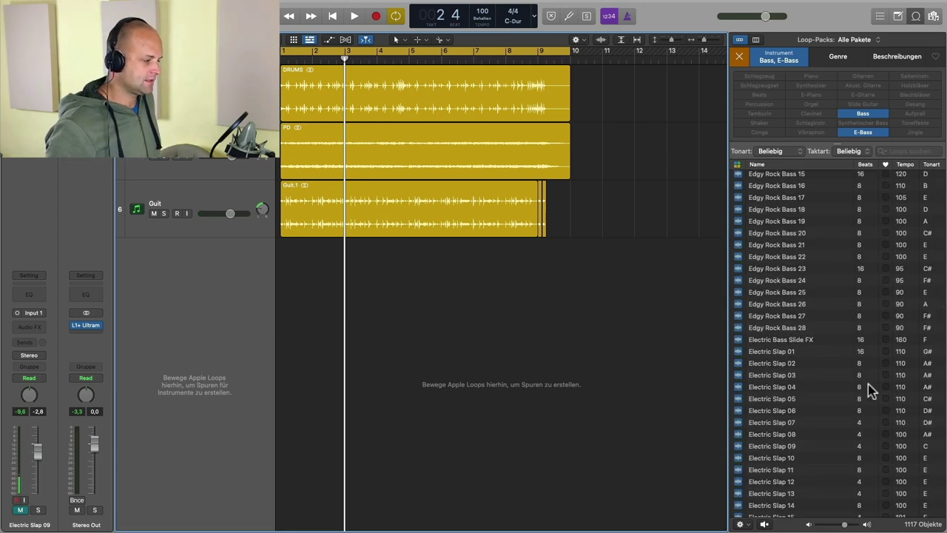
pyautogui.click(802, 387)
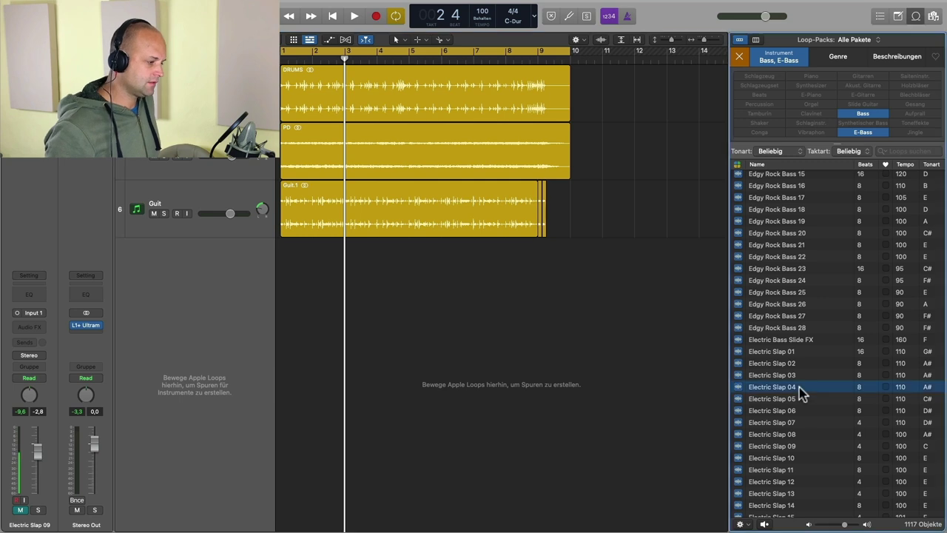
pyautogui.click(797, 446)
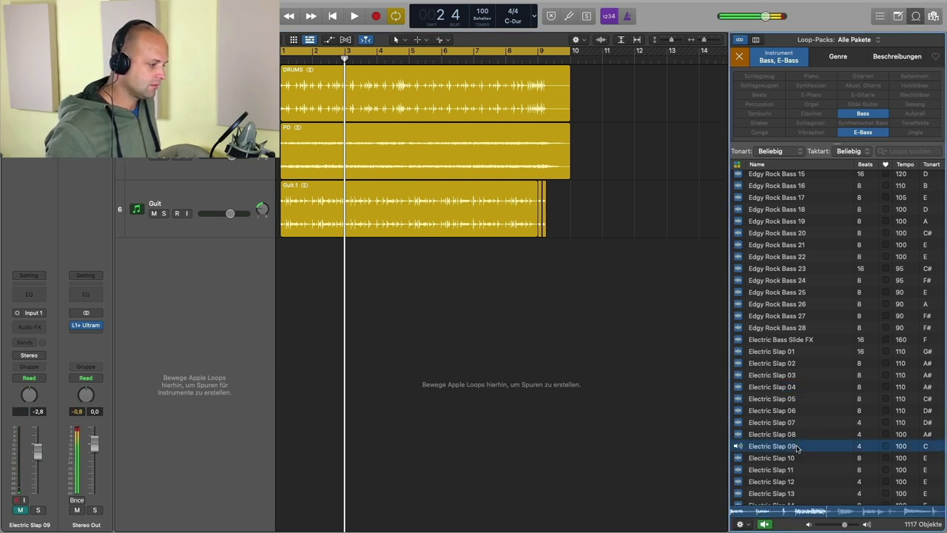
pyautogui.click(739, 447)
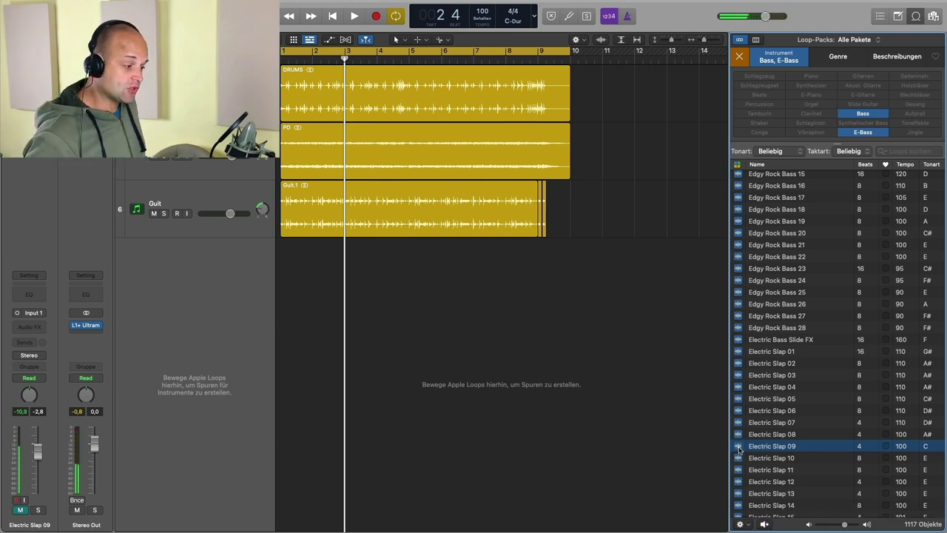
pyautogui.moveTo(799, 452); pyautogui.dragTo(283, 305)
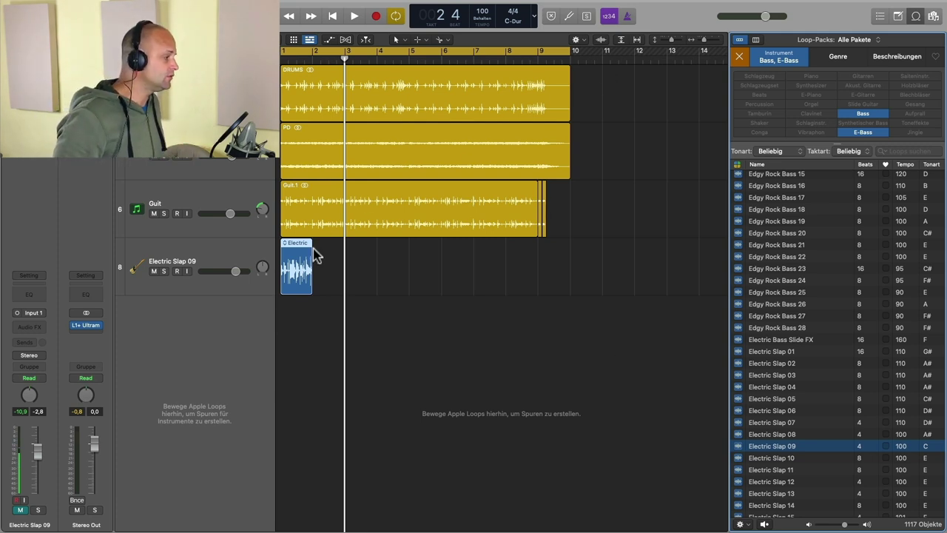
# Step: Loop the Electric Slap 09 region up to the guitar's end and lower its track volume to -2.8 dB during playback
pyautogui.moveTo(311, 264); pyautogui.dragTo(551, 275)
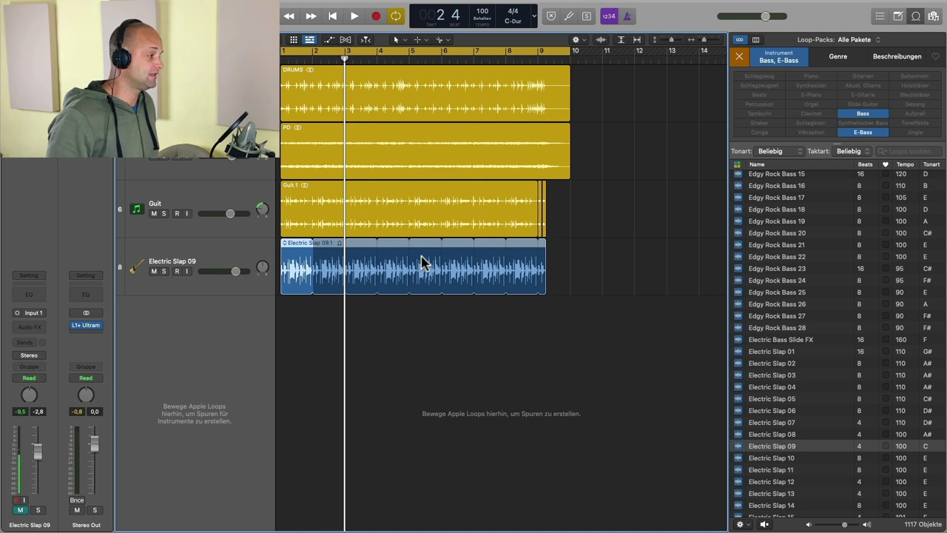
pyautogui.press('space')
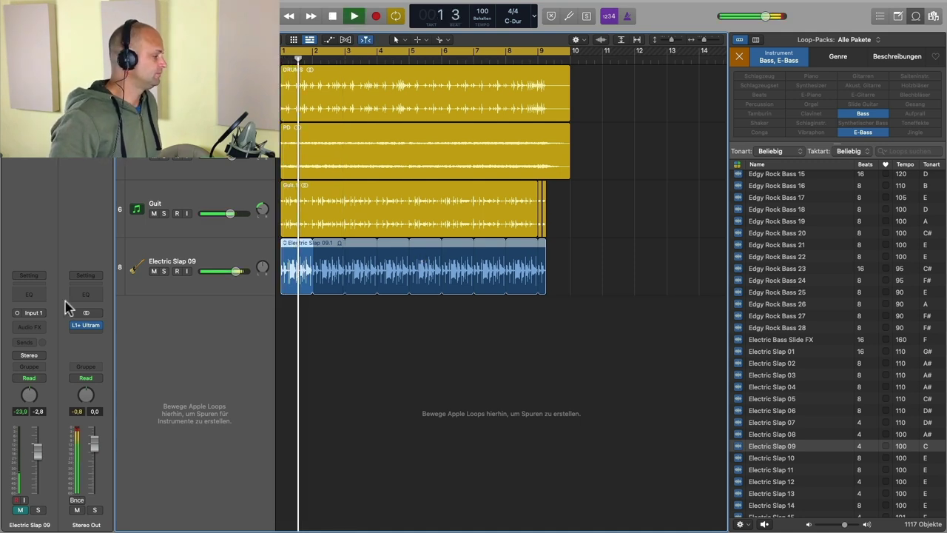
pyautogui.click(180, 254)
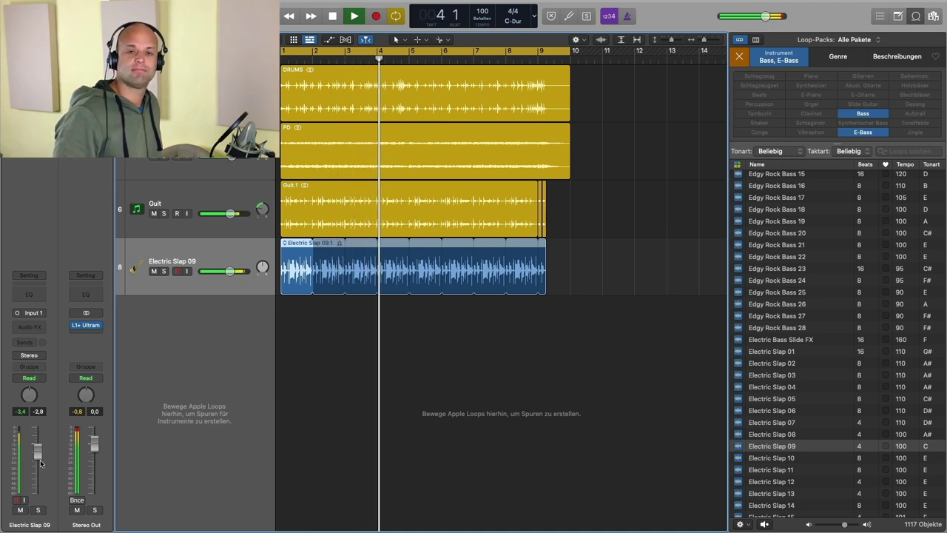
pyautogui.press('space')
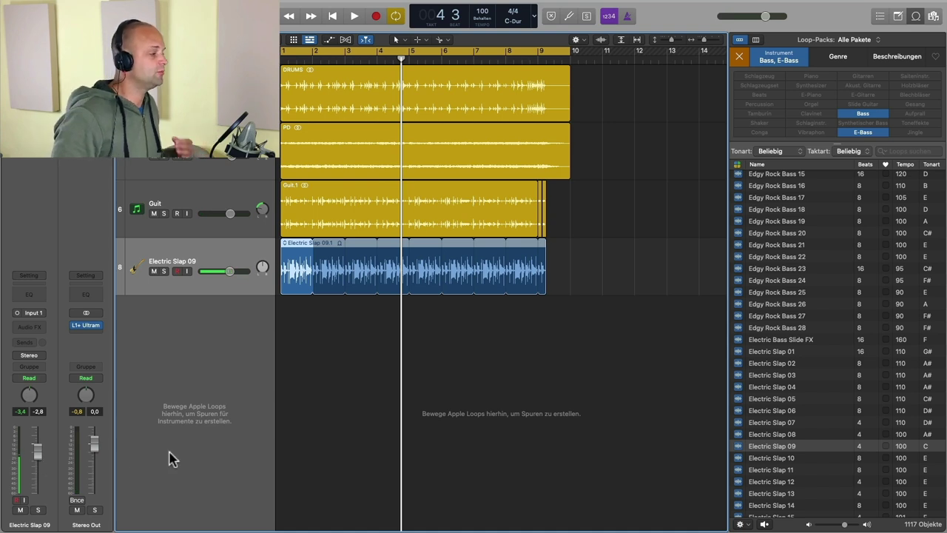
# Step: Show the global tracks above the arrangement and toggle the Marker track on and off
pyautogui.click(167, 194)
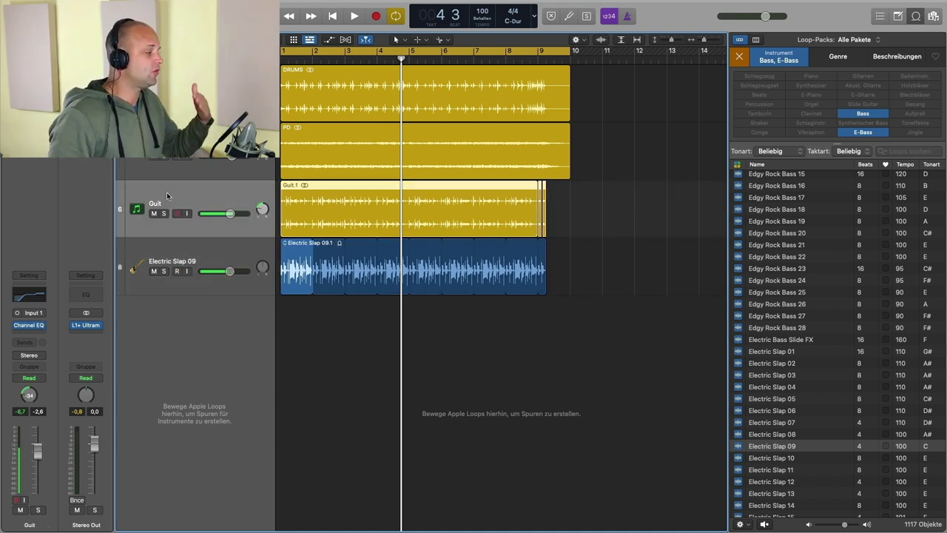
pyautogui.click(225, 259)
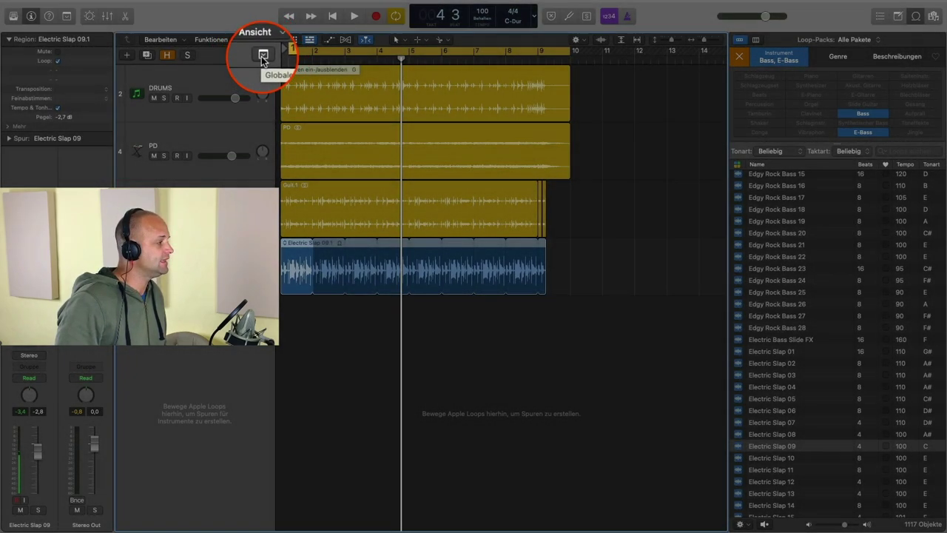
pyautogui.click(262, 54)
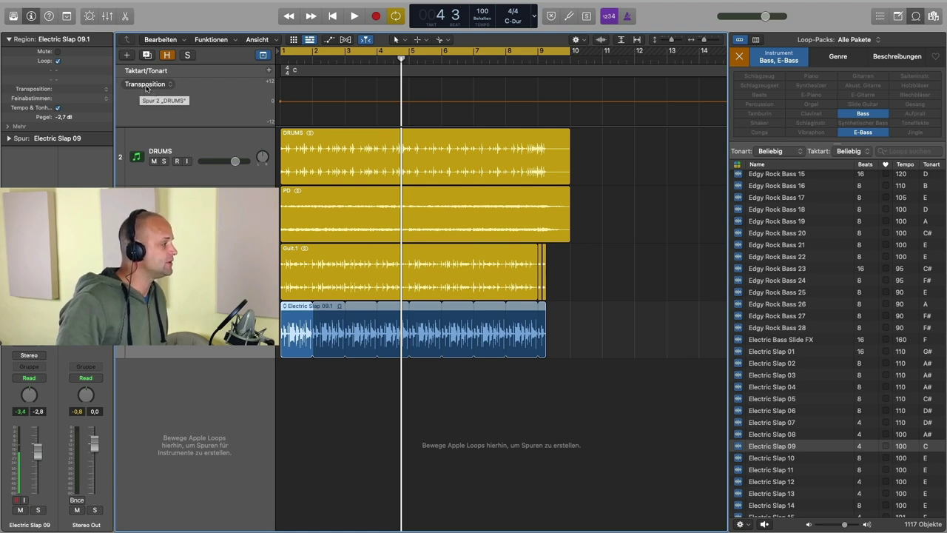
pyautogui.rightClick(201, 96)
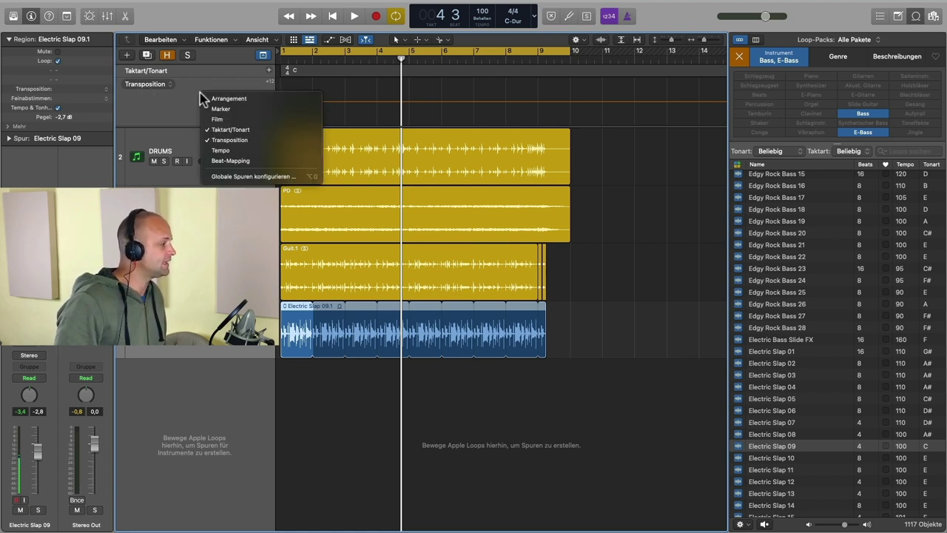
pyautogui.click(215, 110)
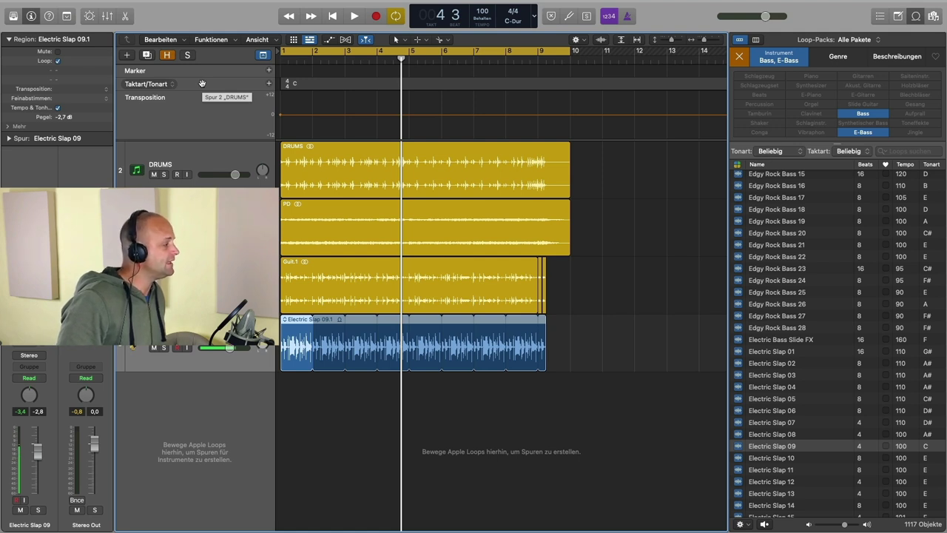
pyautogui.rightClick(205, 73)
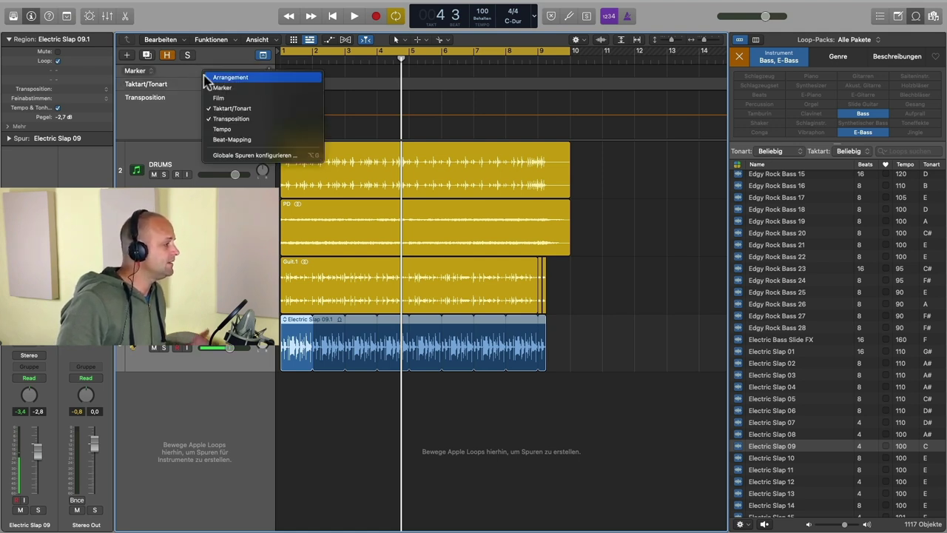
pyautogui.click(215, 88)
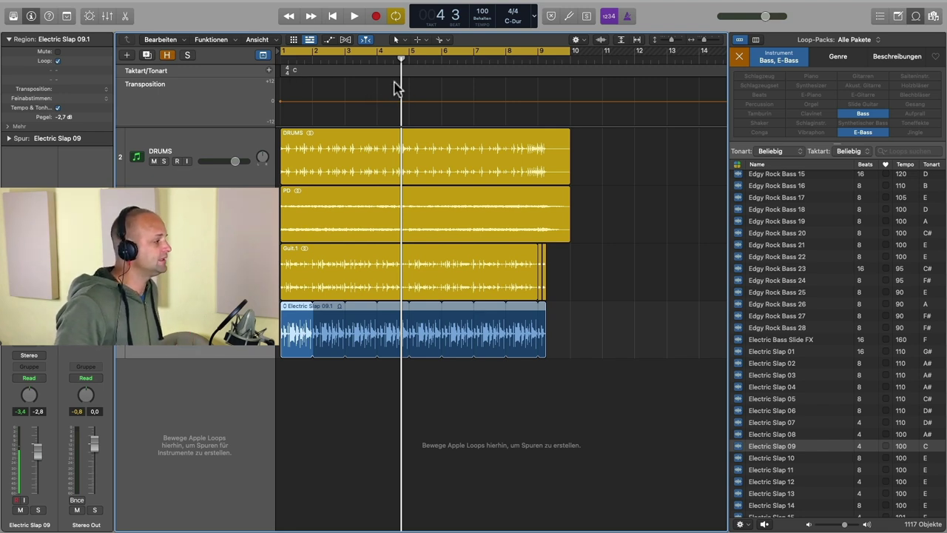
# Step: Create a +4 transposition between bars 2 and 3 in the global Transposition track
pyautogui.click(376, 59)
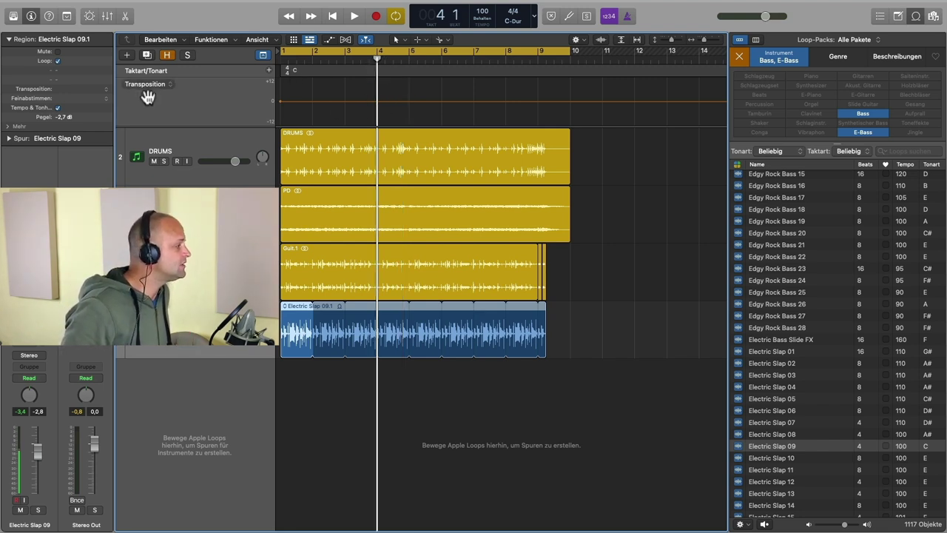
pyautogui.click(312, 101)
pyautogui.click(344, 102)
pyautogui.moveTo(330, 102); pyautogui.dragTo(330, 94)
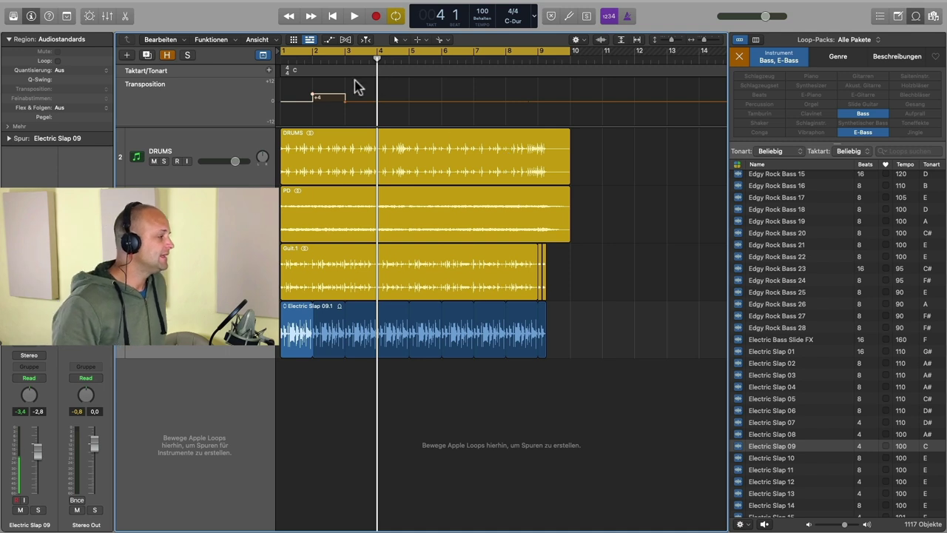
# Step: Remove the transposition points at bars 2 and 3 and hide the global tracks
pyautogui.click(230, 144)
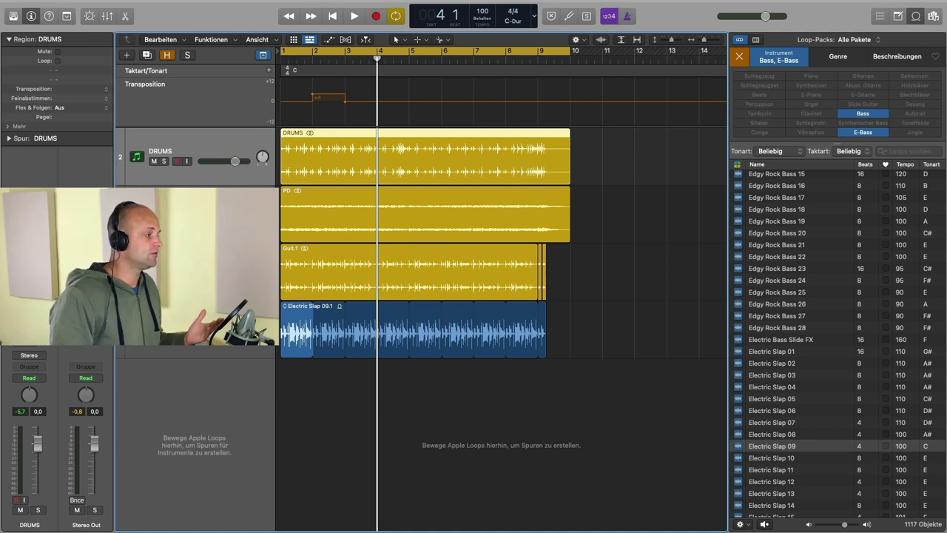
pyautogui.click(314, 94)
pyautogui.click(347, 103)
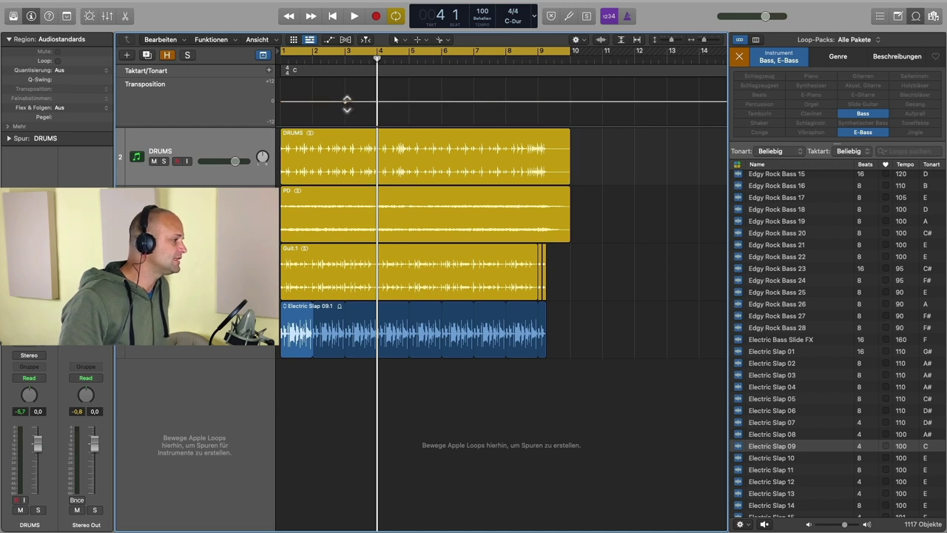
pyautogui.click(263, 55)
pyautogui.click(164, 262)
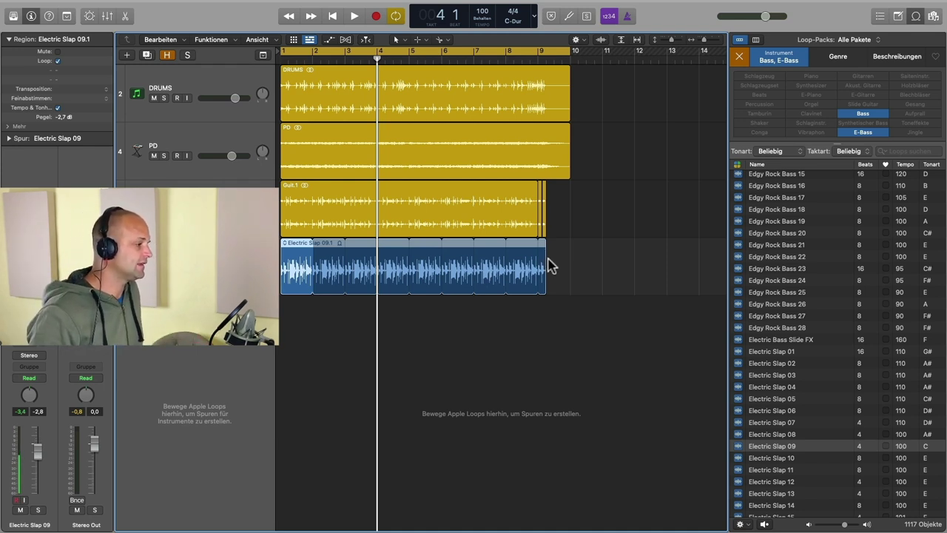
# Step: Shorten the Electric Slap 09 bass loop so it ends at bar 3 and play the song around that point
pyautogui.moveTo(553, 253); pyautogui.dragTo(345, 269)
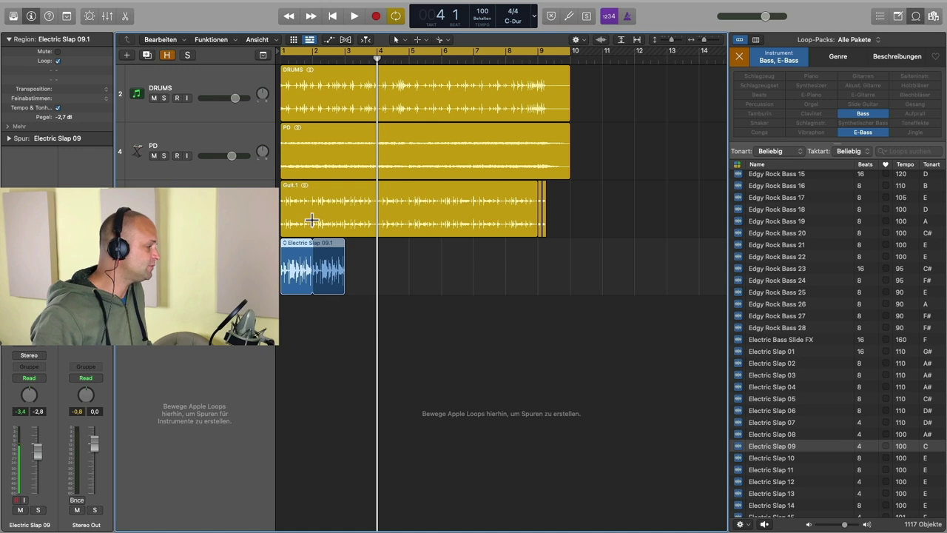
pyautogui.press('space')
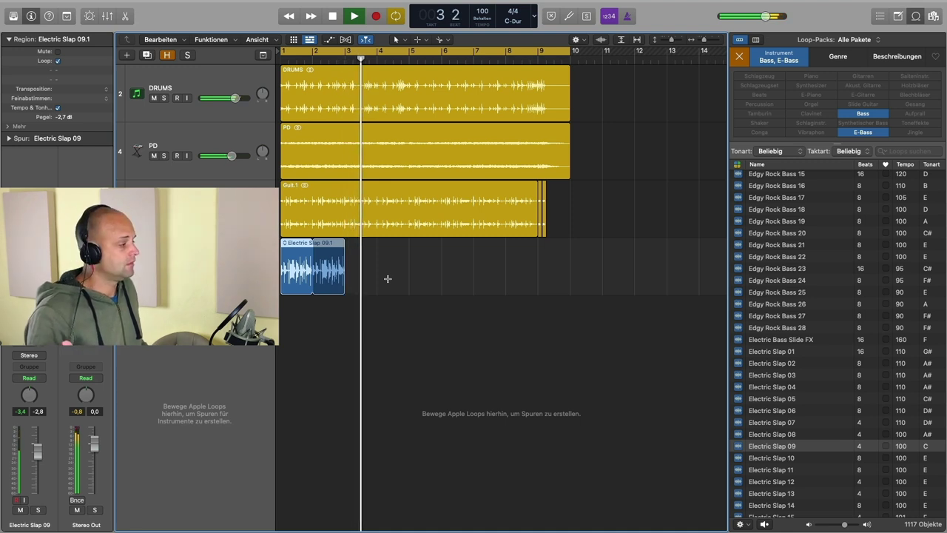
pyautogui.press('space')
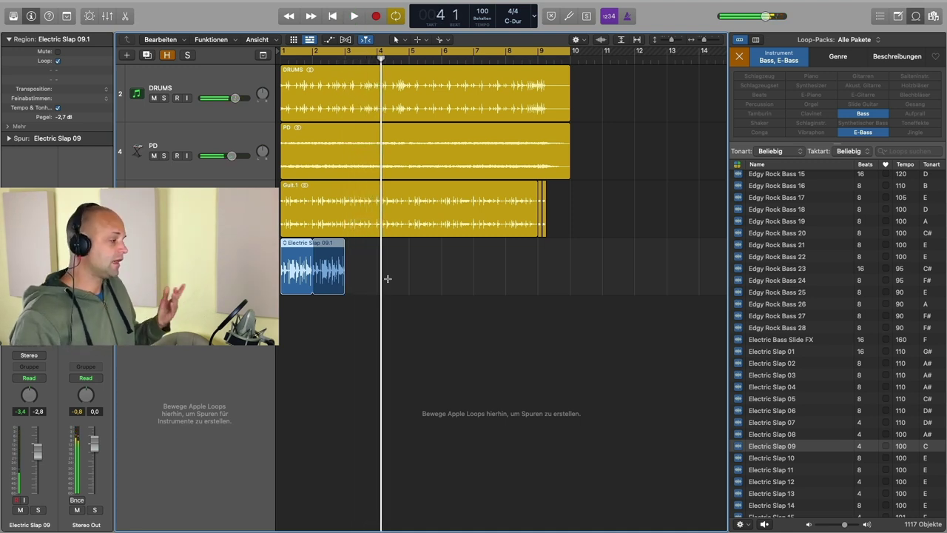
# Step: Copy the one-bar Electric Slap 09 region to bars 3 and 4 on the bass track
pyautogui.click(307, 348)
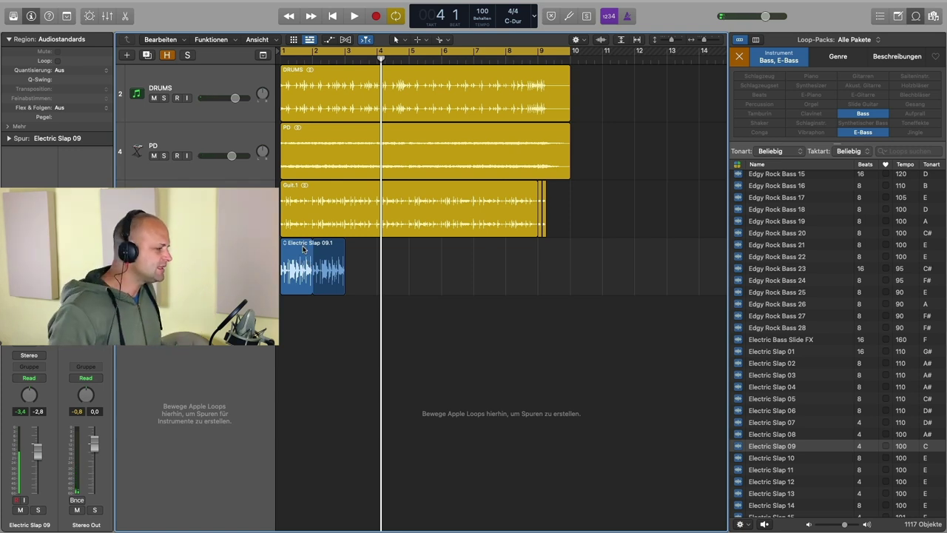
pyautogui.click(299, 247)
pyautogui.moveTo(300, 247); pyautogui.dragTo(398, 251)
pyautogui.click(347, 54)
pyautogui.click(378, 56)
pyautogui.click(462, 252)
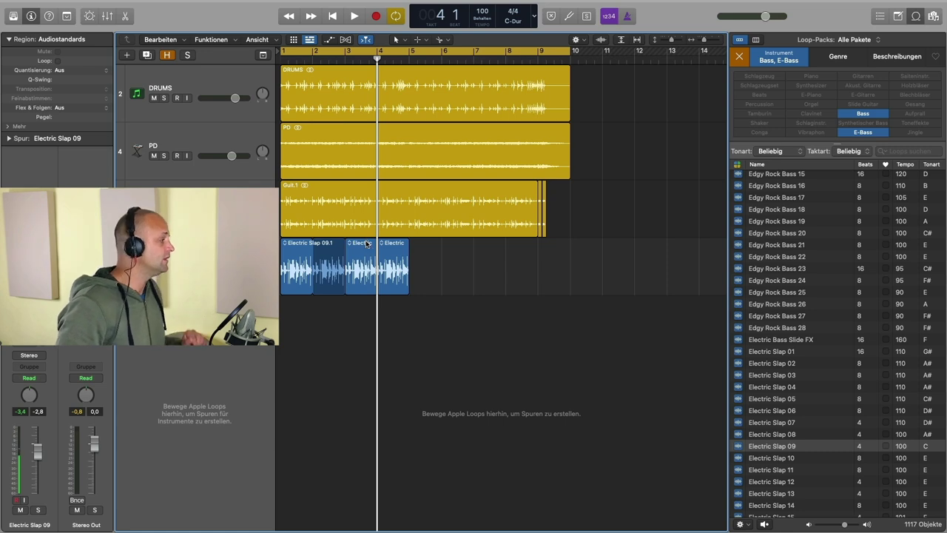
# Step: Set the transposition of the bass region at bar 3 to -5
pyautogui.click(367, 244)
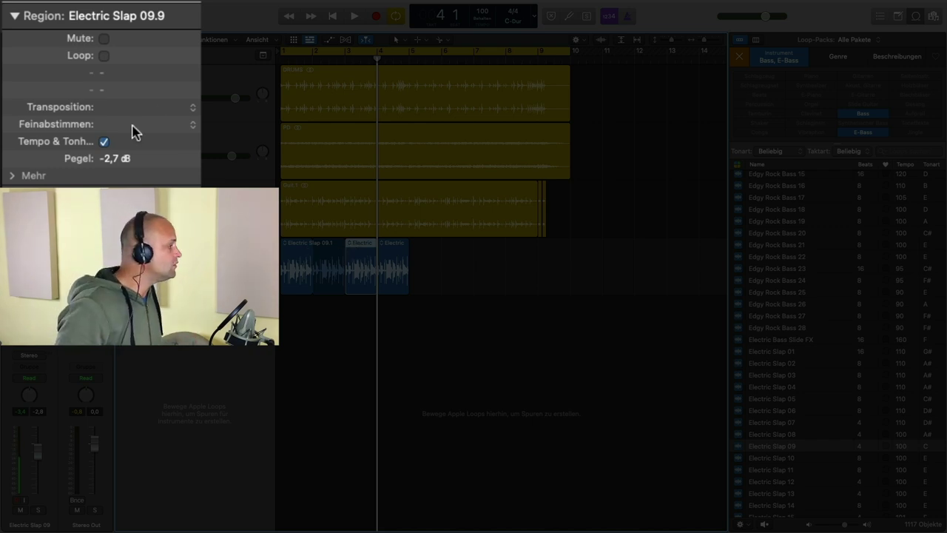
pyautogui.doubleClick(122, 106)
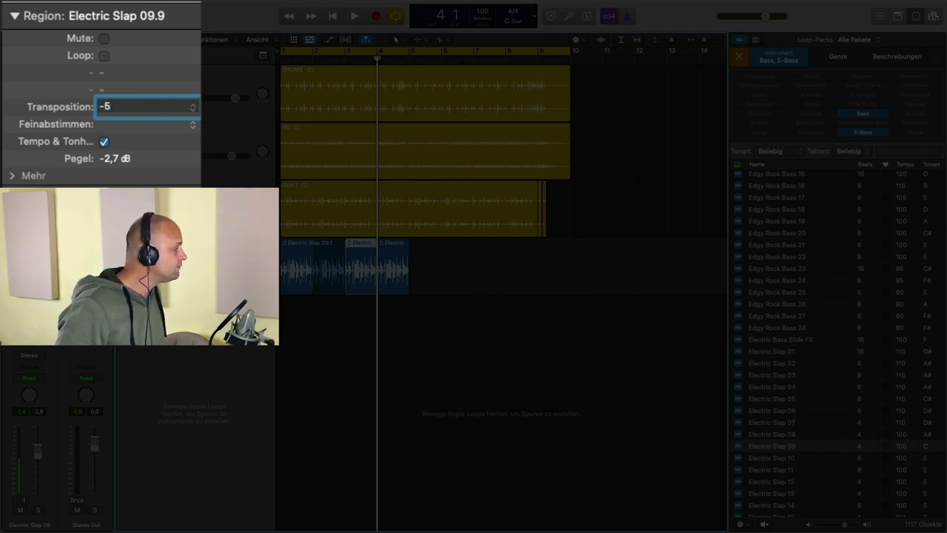
pyautogui.press('Return')
# Step: Set the transposition of the bass region at bar 4 to -7
pyautogui.click(404, 245)
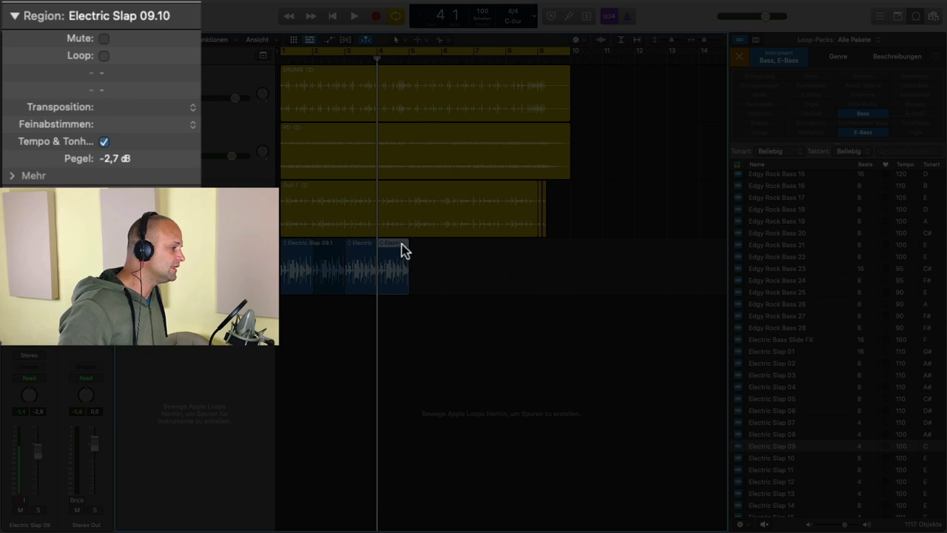
pyautogui.click(131, 105)
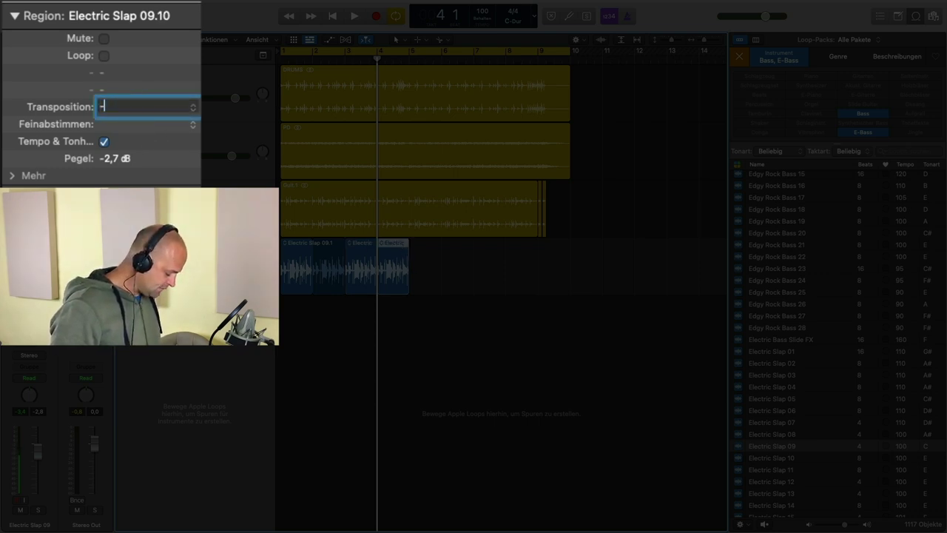
pyautogui.write('-7')
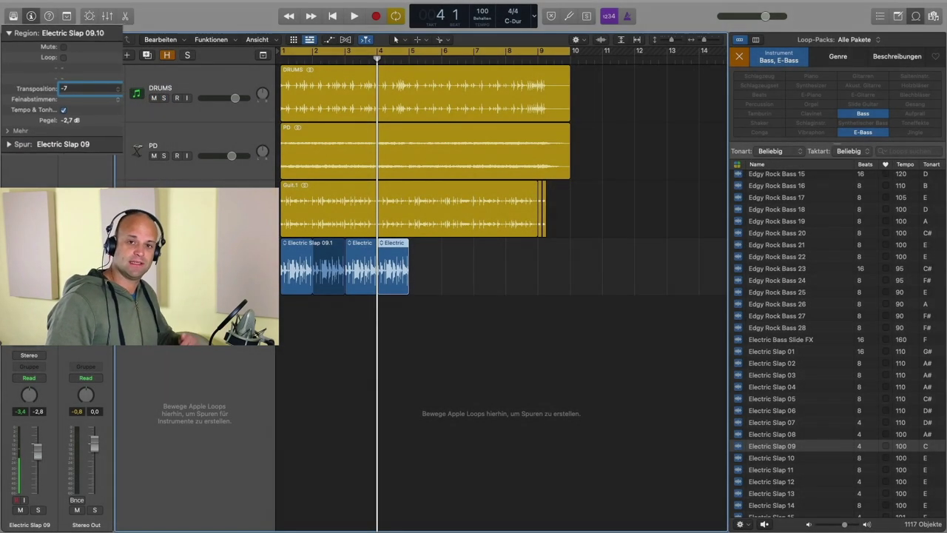
pyautogui.press('Return')
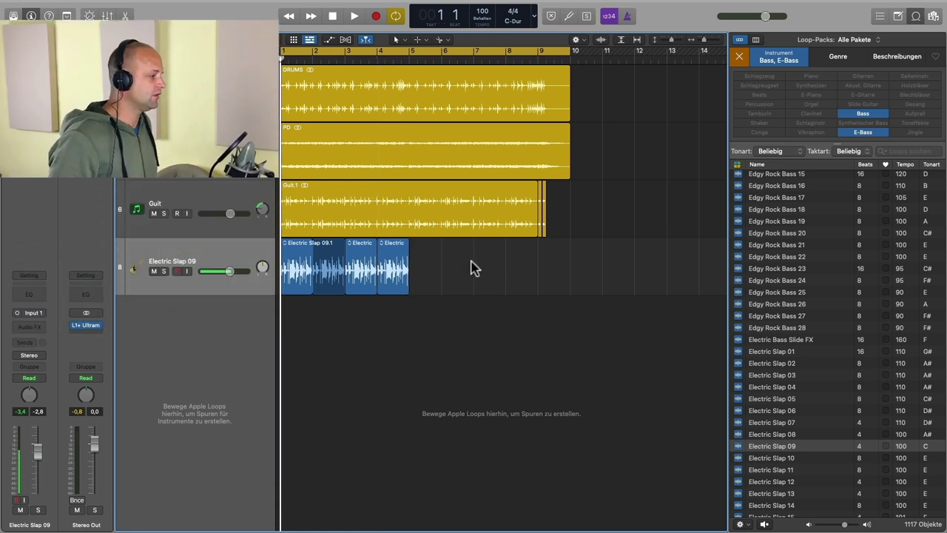
# Step: Repeat the four-bar bass pattern from bar 5 to the guitar's end and play the arrangement from the start
pyautogui.moveTo(449, 250)
pyautogui.mouseDown()
pyautogui.moveTo(300, 254)
pyautogui.moveTo(433, 256)
pyautogui.mouseUp()
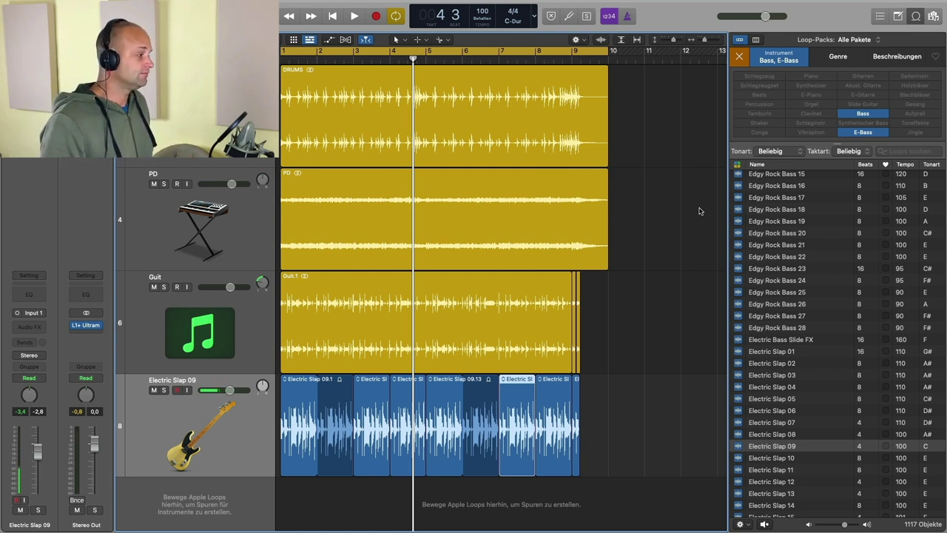
pyautogui.press('Return')
pyautogui.press('space')
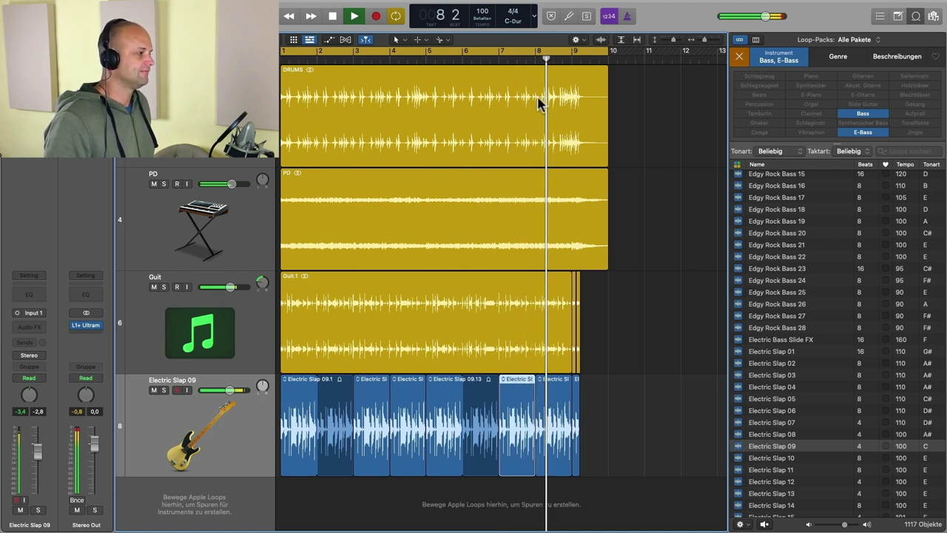
pyautogui.click(493, 55)
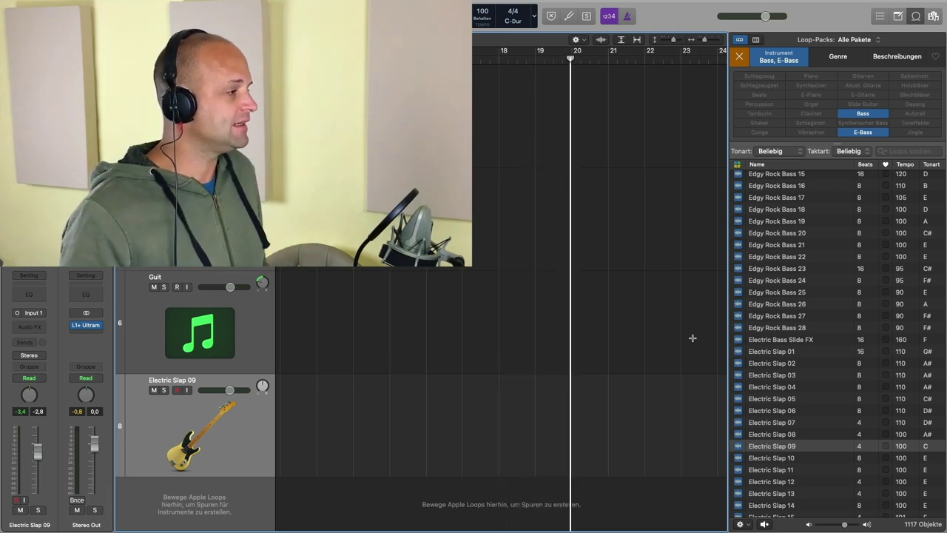
pyautogui.press('space')
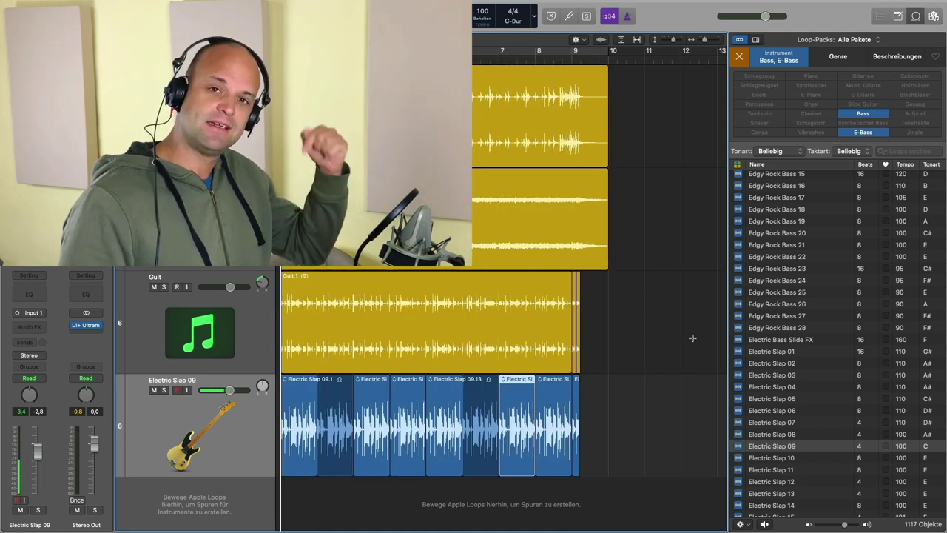